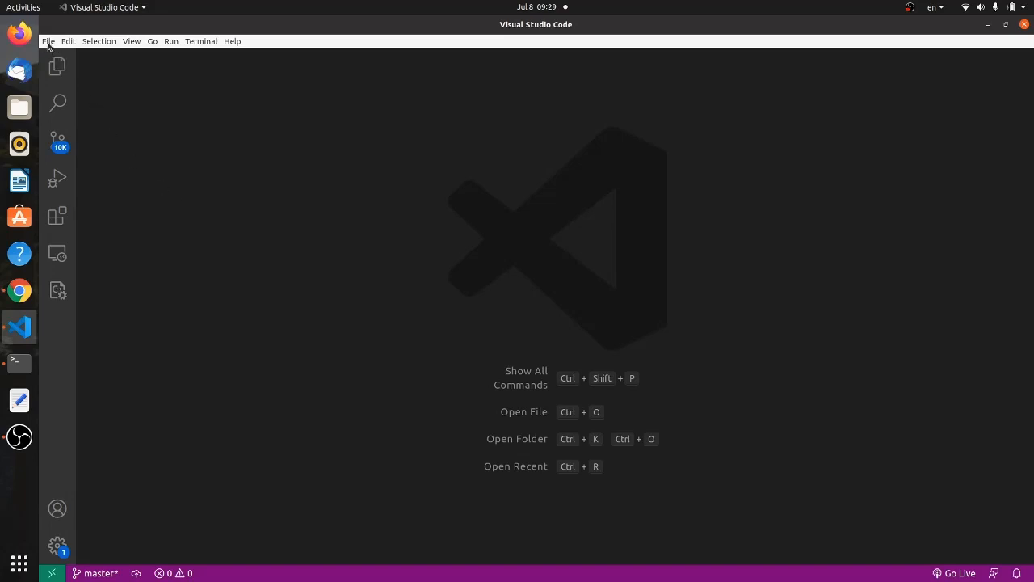
- Bring up the File menu to reach the New File command
left_click(49, 41)
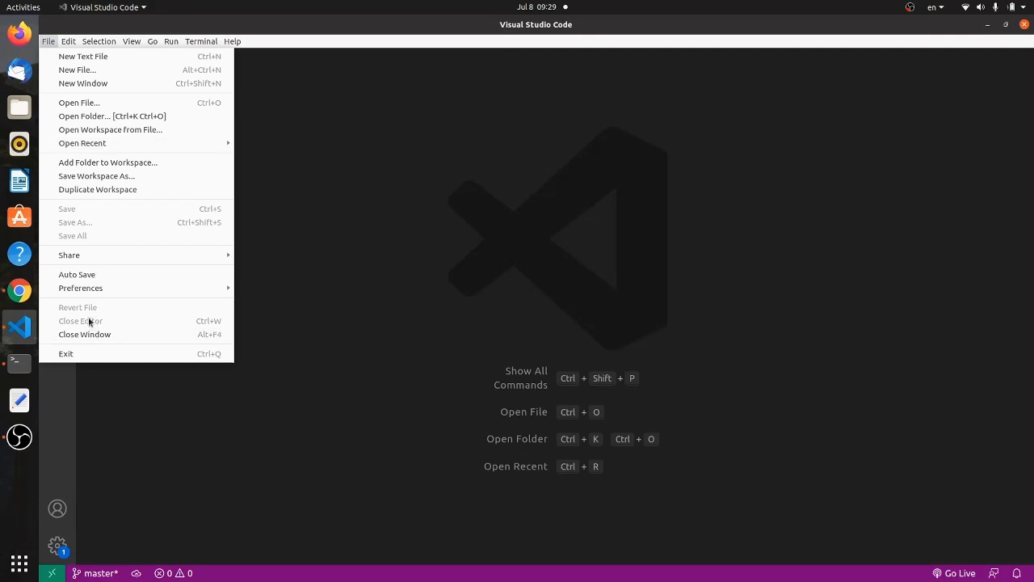
- Name the new file test.js in the quick-pick and confirm it
left_click(94, 74)
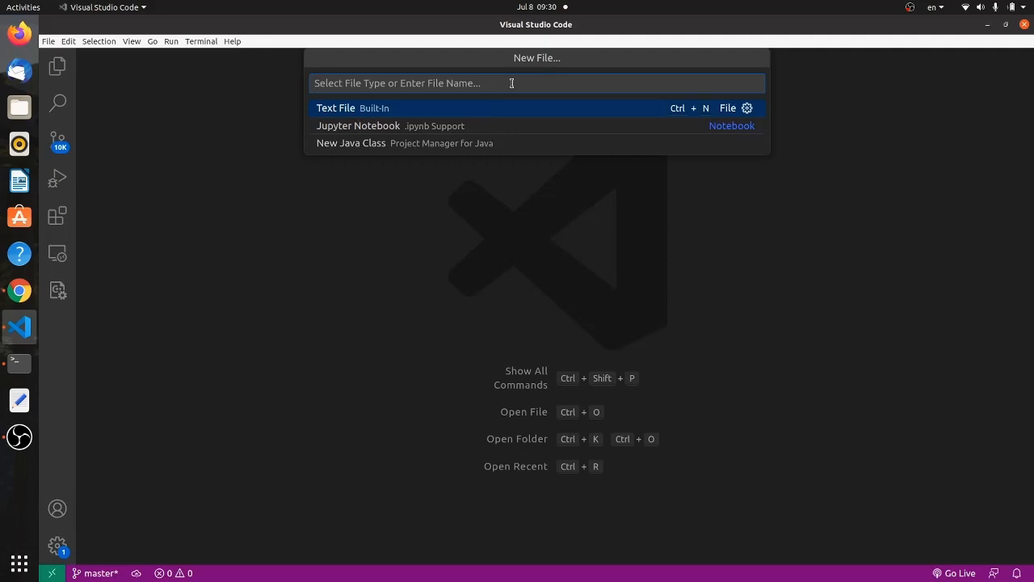
type("test")
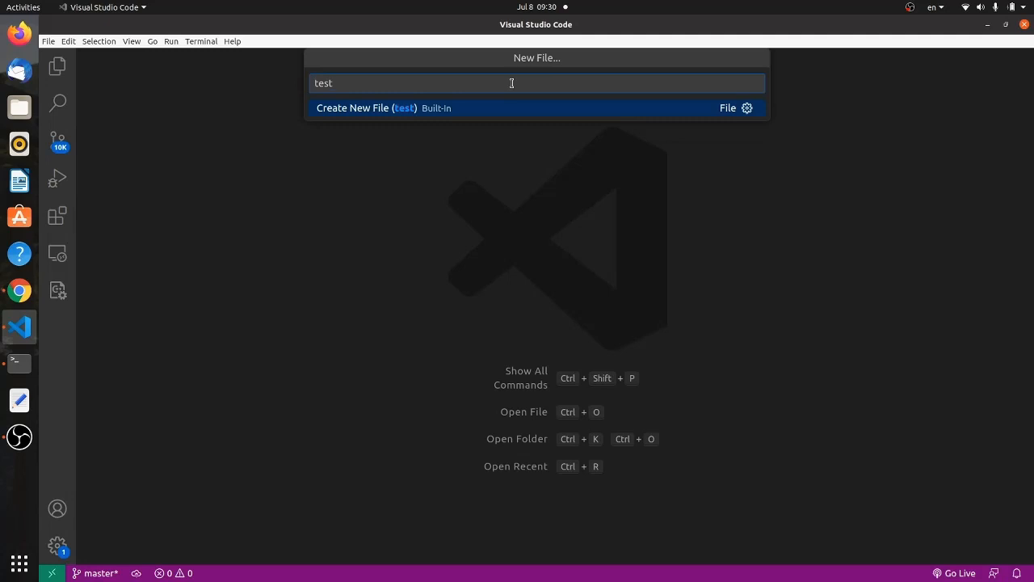
type(".")
type("js")
left_click_drag(344, 84, 334, 87)
left_click(387, 83)
key("Return")
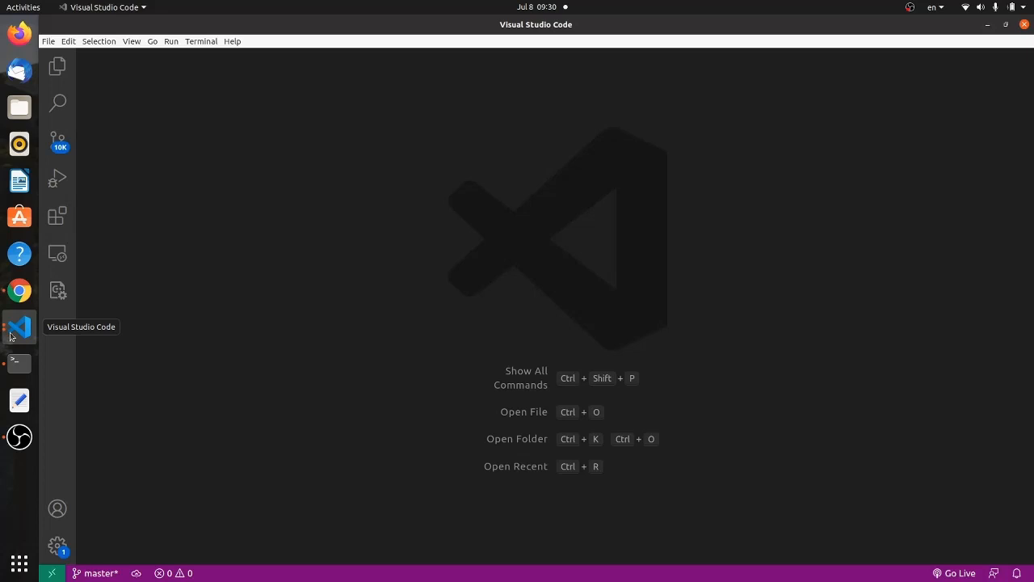
- Create the empty test.js in the Desktop folder from the Create File dialog
left_click(13, 333)
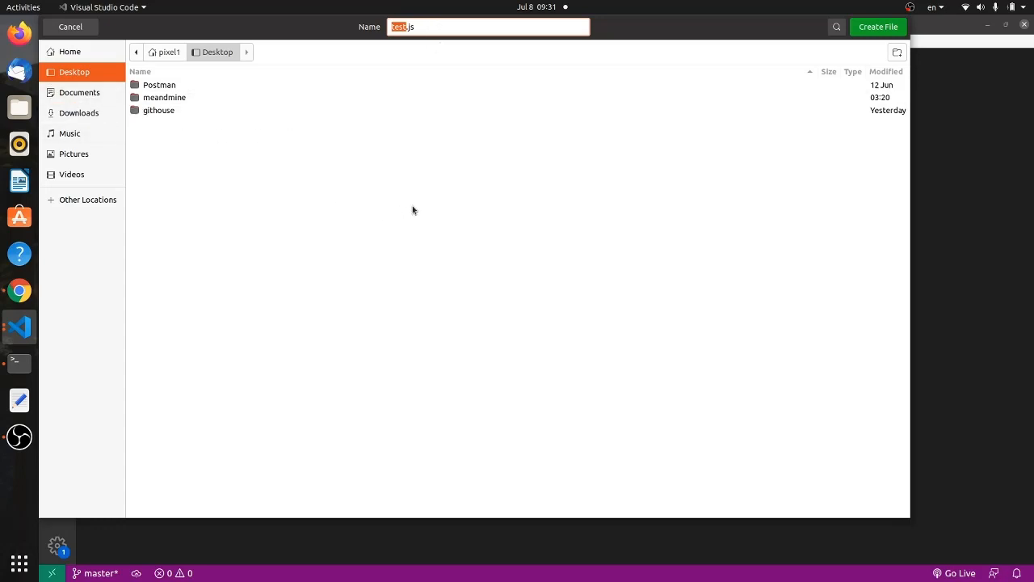
left_click(82, 93)
left_click(81, 73)
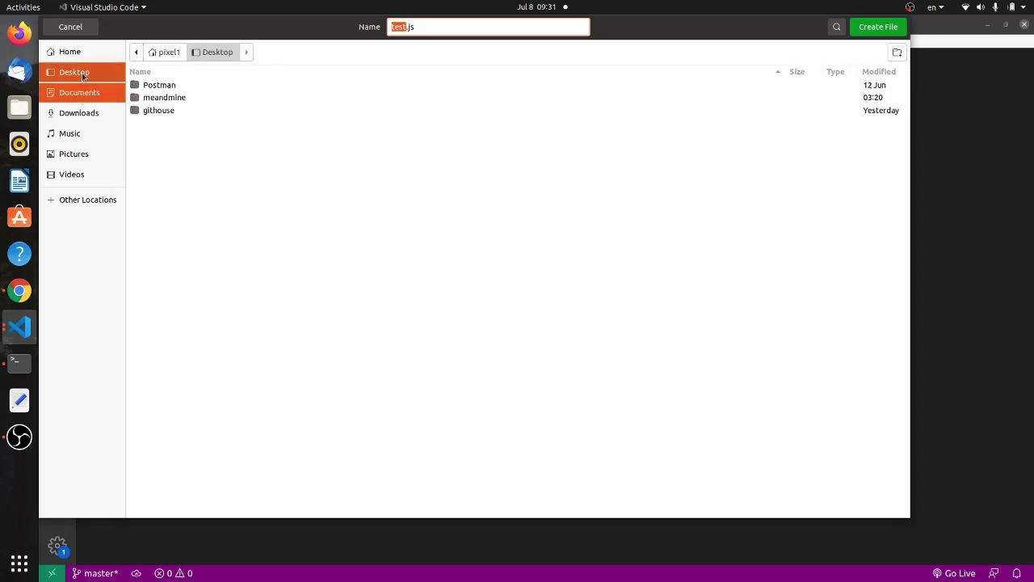
left_click(877, 27)
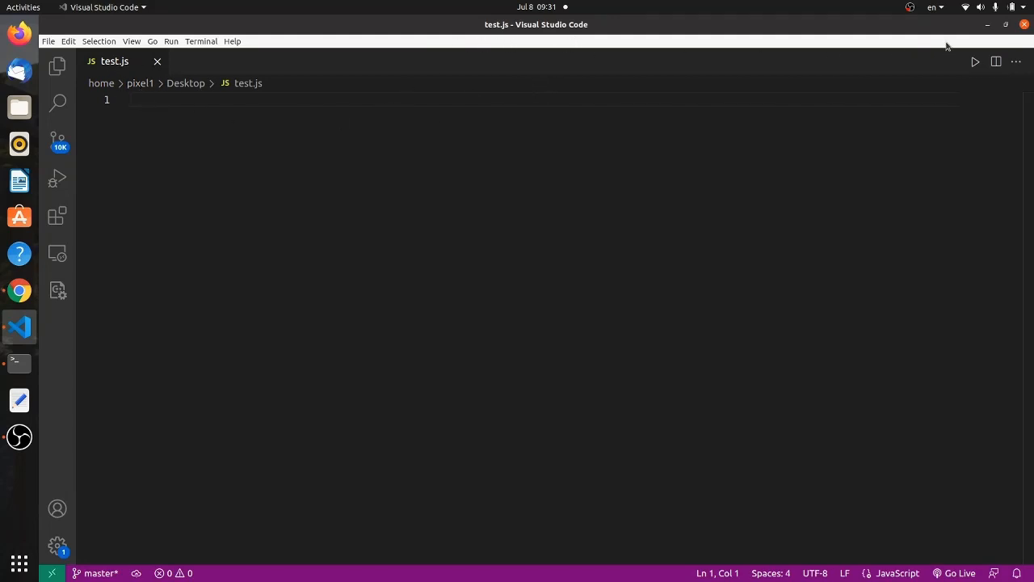
left_click(1005, 24)
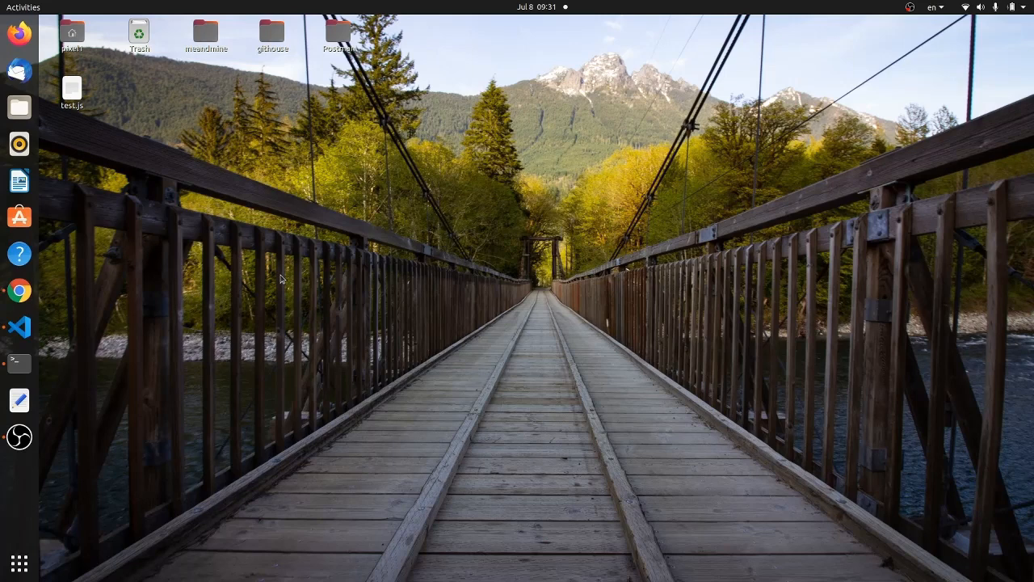
left_click(20, 326)
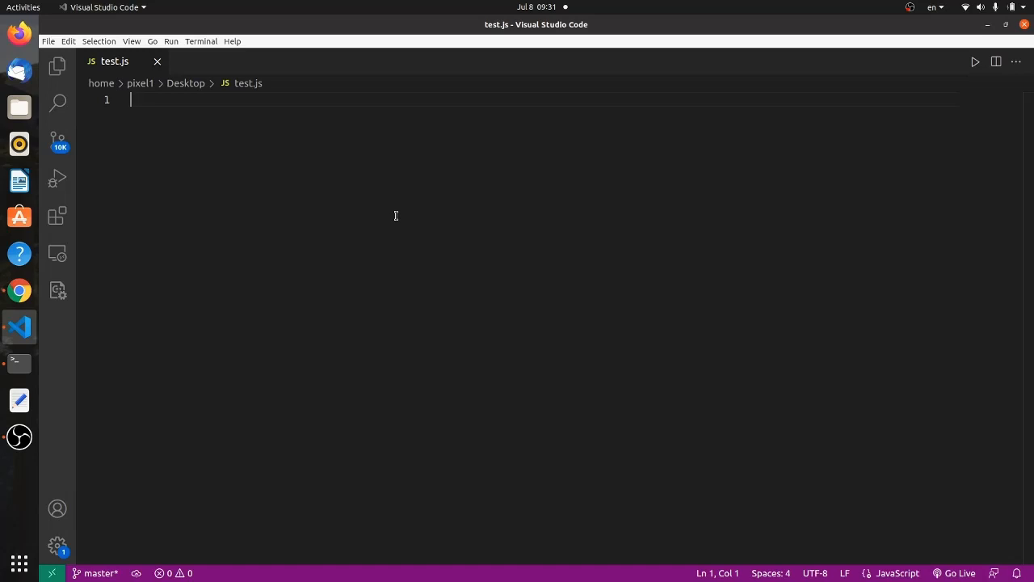
- Start an untitled file with Ctrl+N and bring up its Save As dialog
key("ctrl+n")
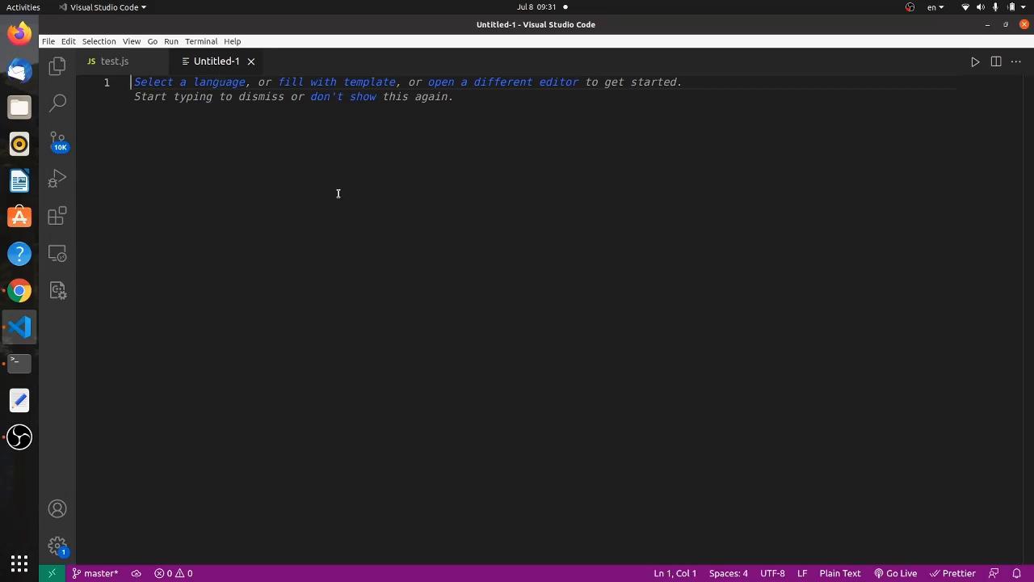
key("ctrl+shift+s")
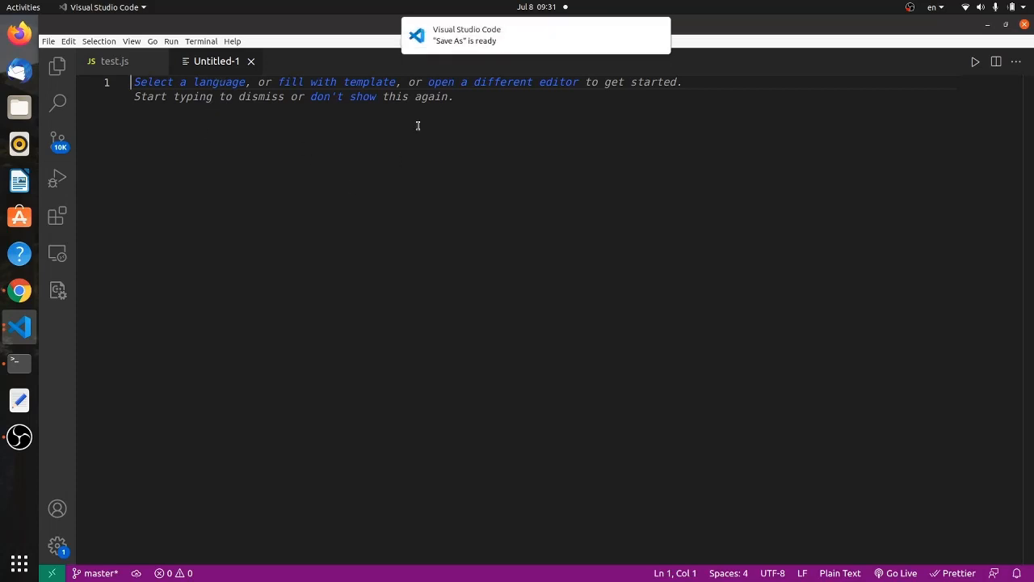
left_click(19, 327)
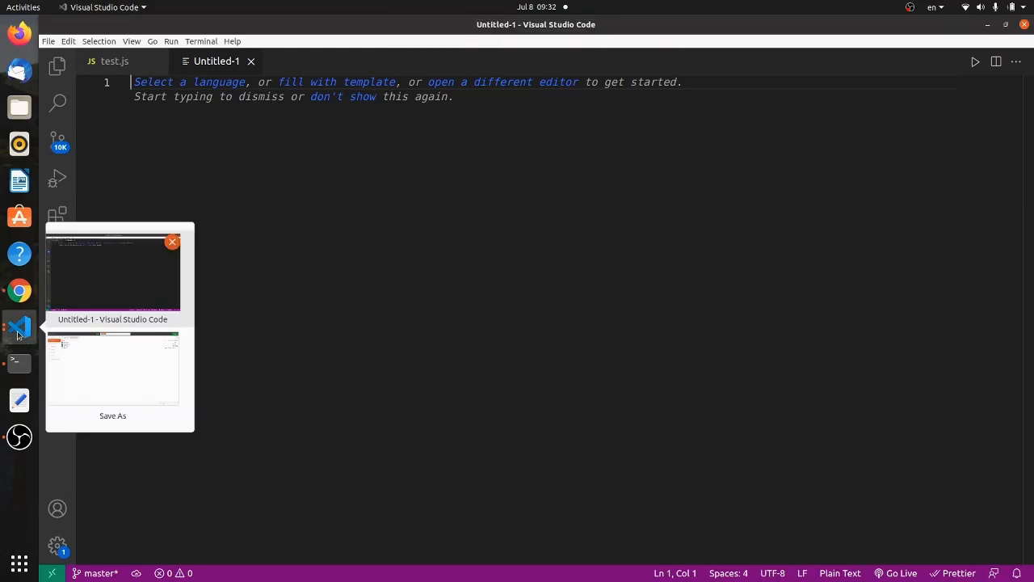
- Save the untitled file as test2.js on the Desktop and minimize the editor
left_click(113, 376)
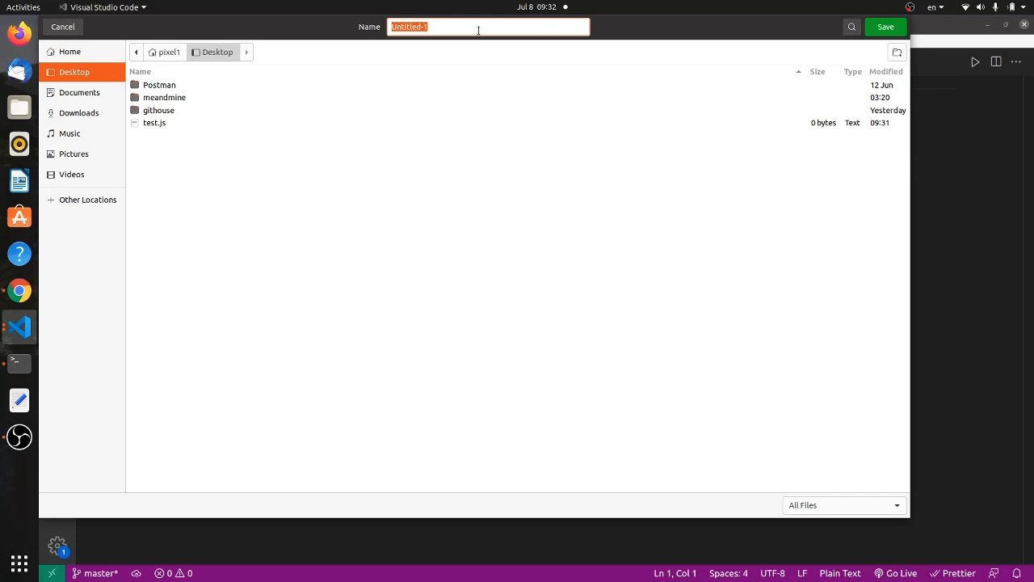
type("te")
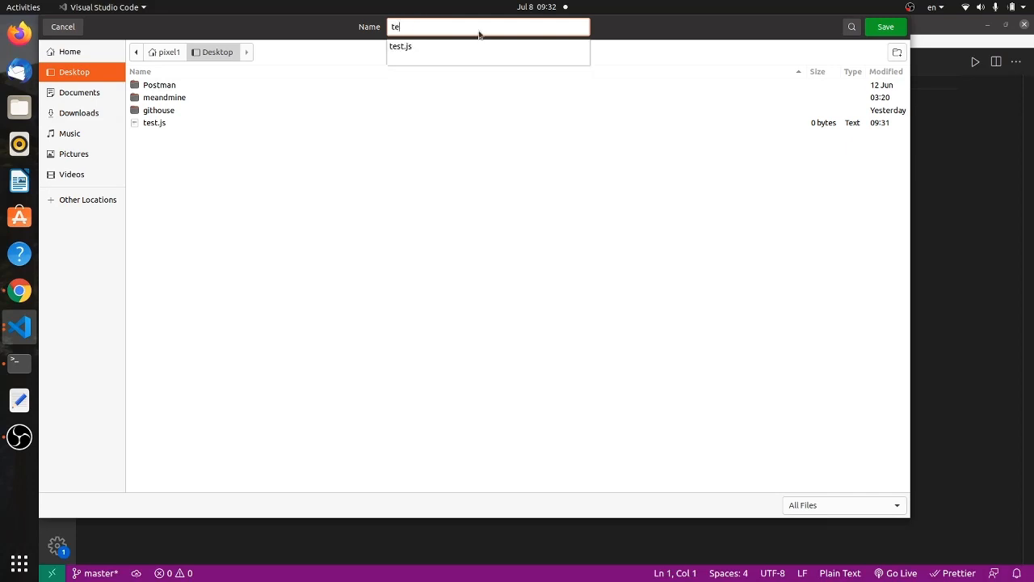
type("st2.")
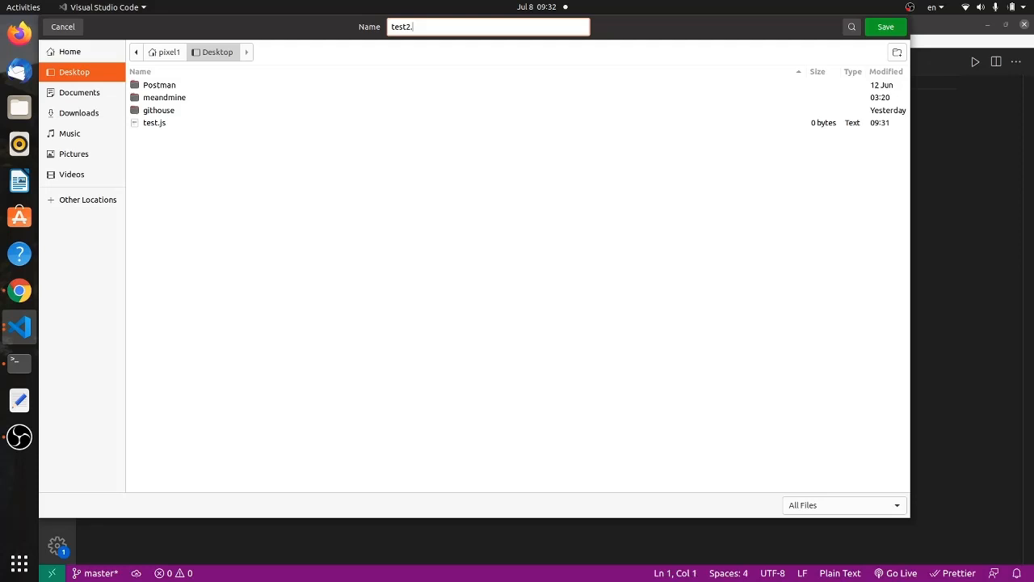
type("js")
left_click(886, 27)
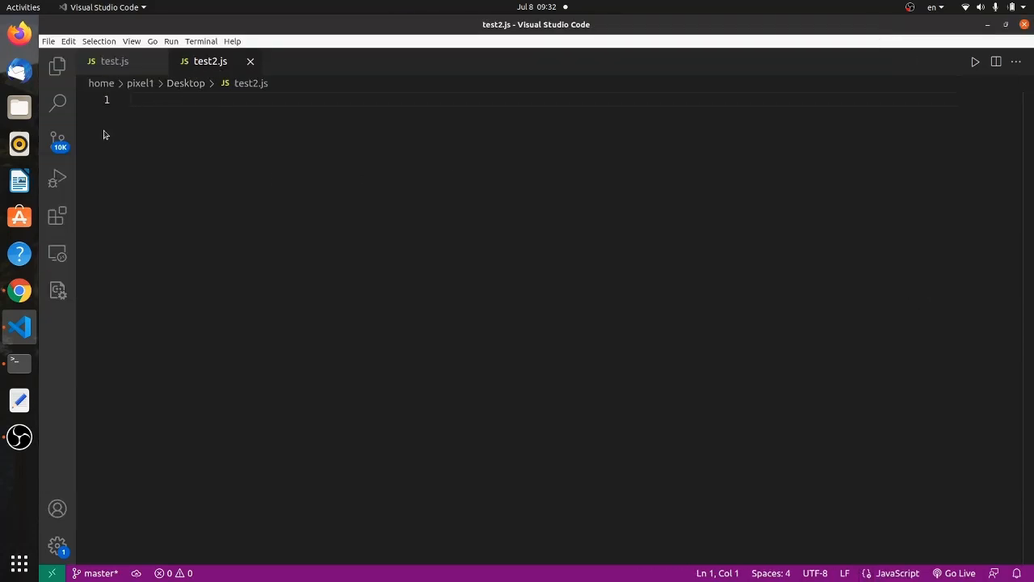
left_click(988, 25)
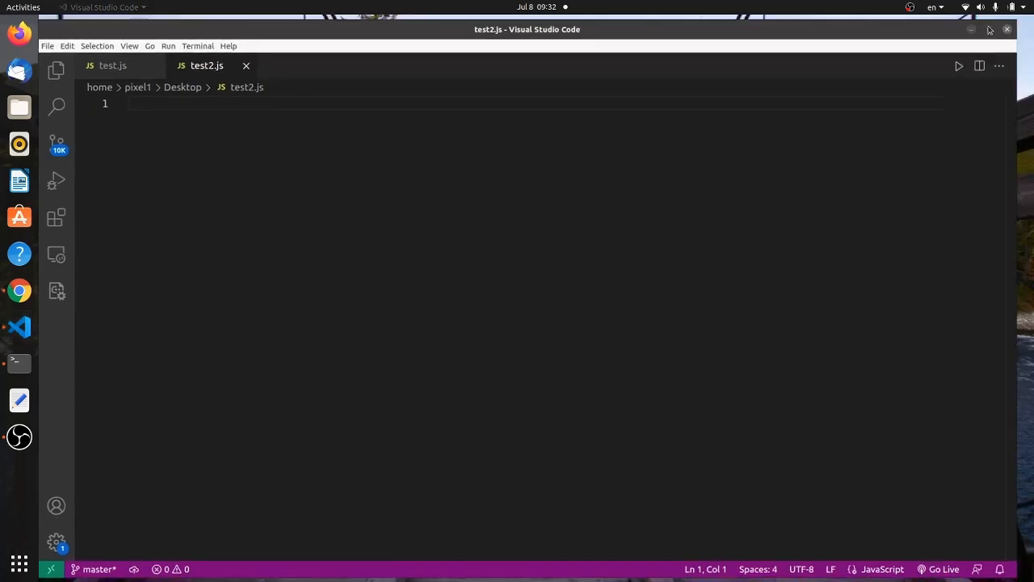